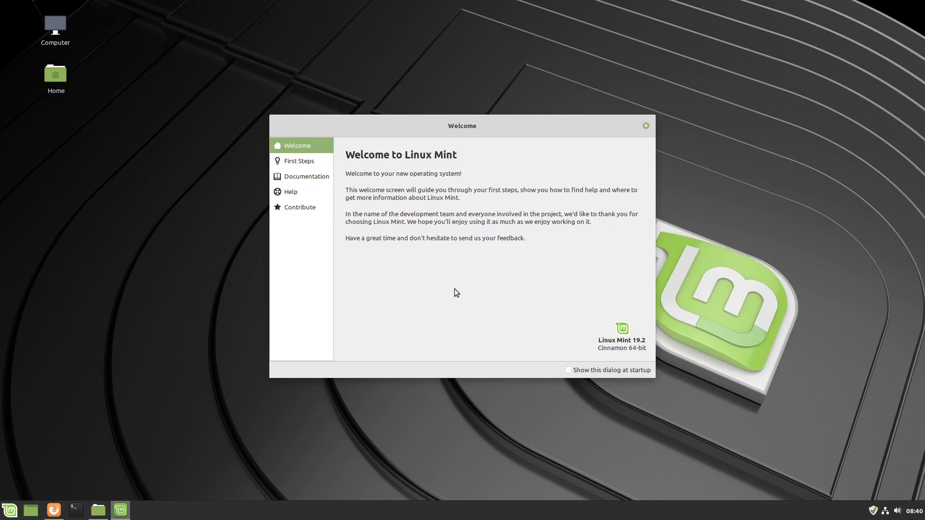
# Step: Launch Firefox from the panel, leaving the Welcome screen behind
pyautogui.click(645, 125)
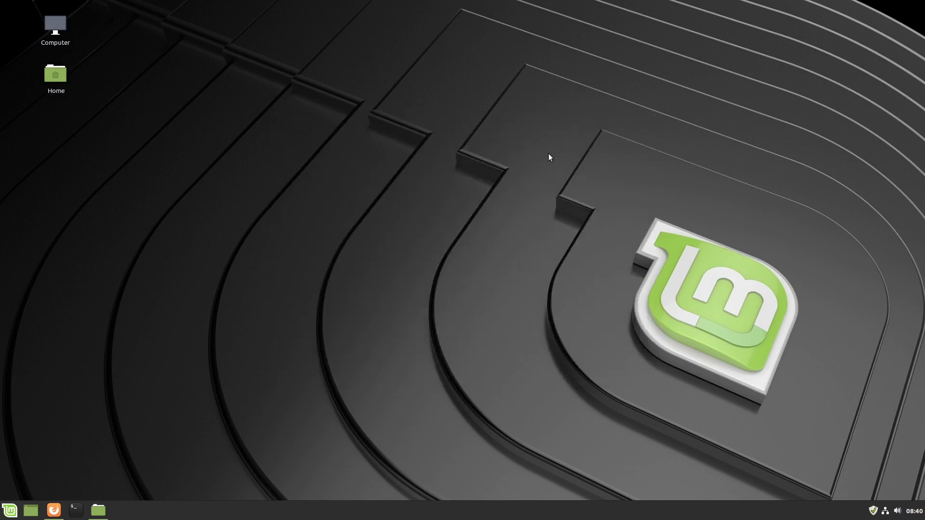
# Step: Search Yahoo for 'tor' from the address bar and open the torproject.org result
pyautogui.click(54, 513)
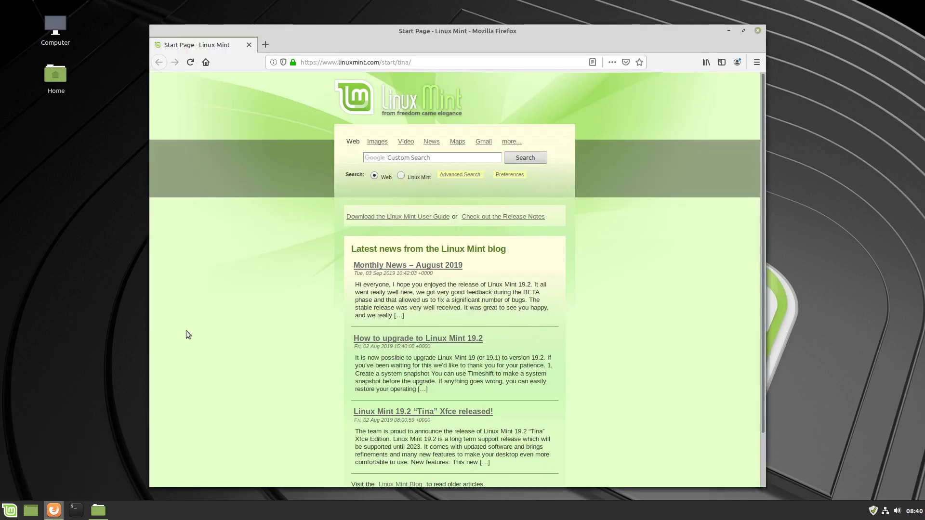
pyautogui.click(358, 57)
pyautogui.write('tor')
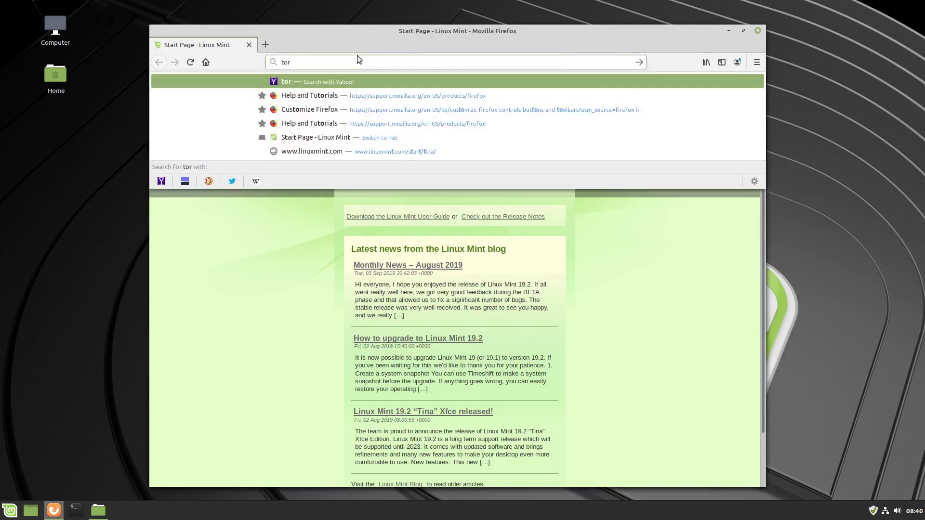
pyautogui.press('Return')
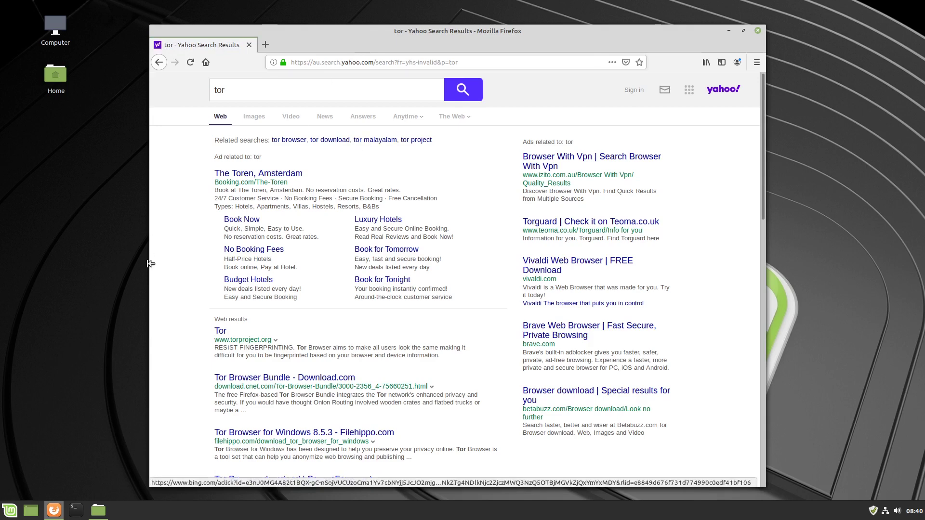
pyautogui.click(221, 332)
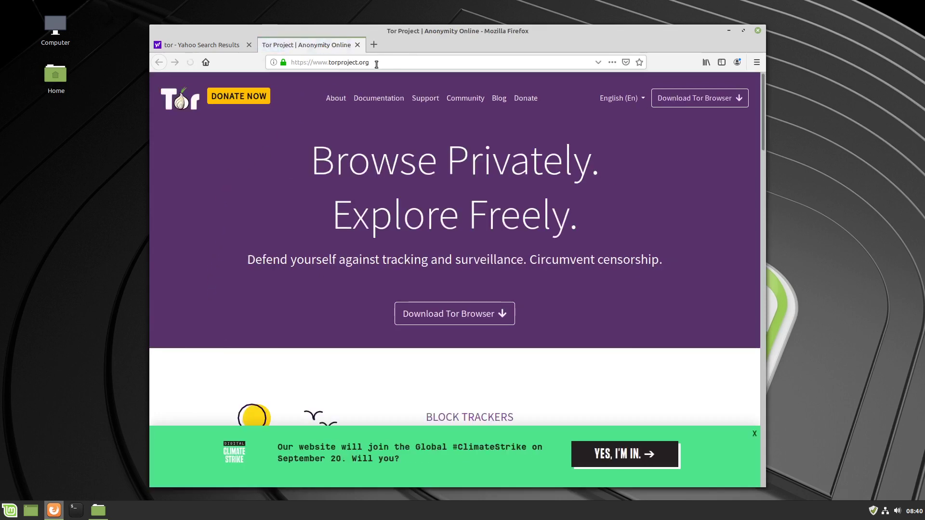
# Step: Go to the Tor Browser download page and download tor-browser-linux64-8.5.5_en-US.tar.xz for Linux
pyautogui.click(471, 313)
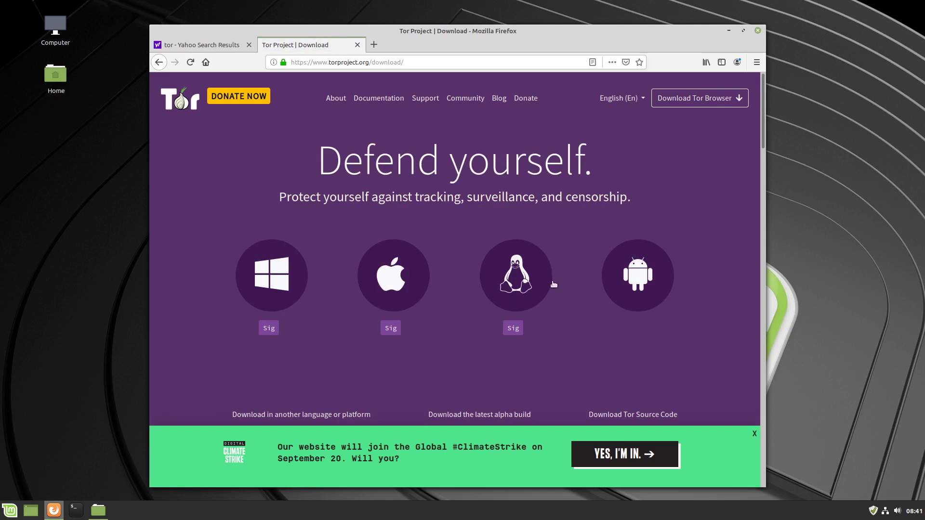
pyautogui.click(519, 275)
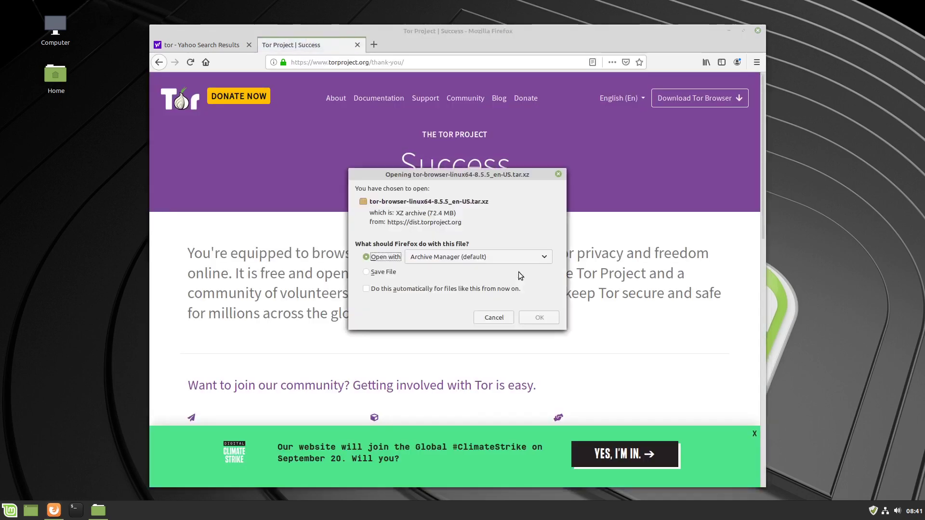
# Step: Save tor-browser-linux64-8.5.5_en-US.tar.xz (72.4 MB) to disk, then close Firefox with both tabs
pyautogui.click(379, 273)
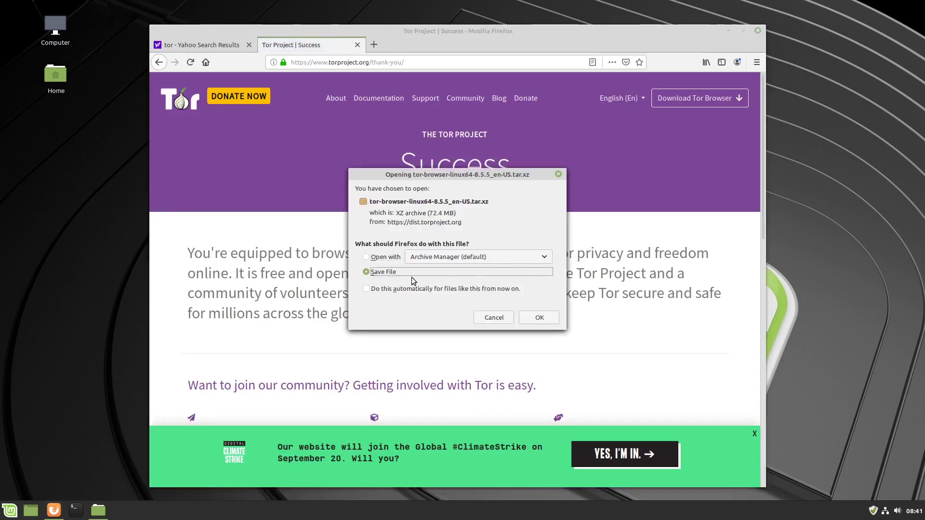
pyautogui.click(557, 318)
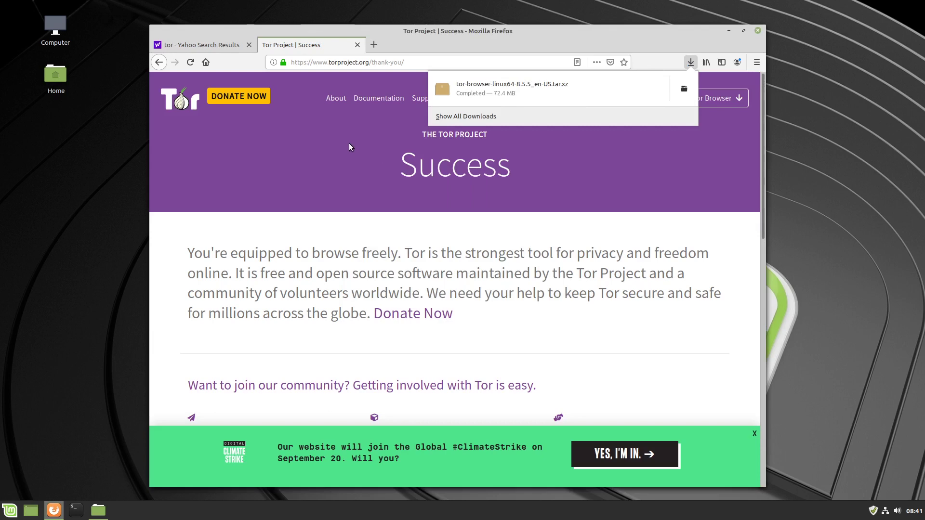
pyautogui.click(636, 152)
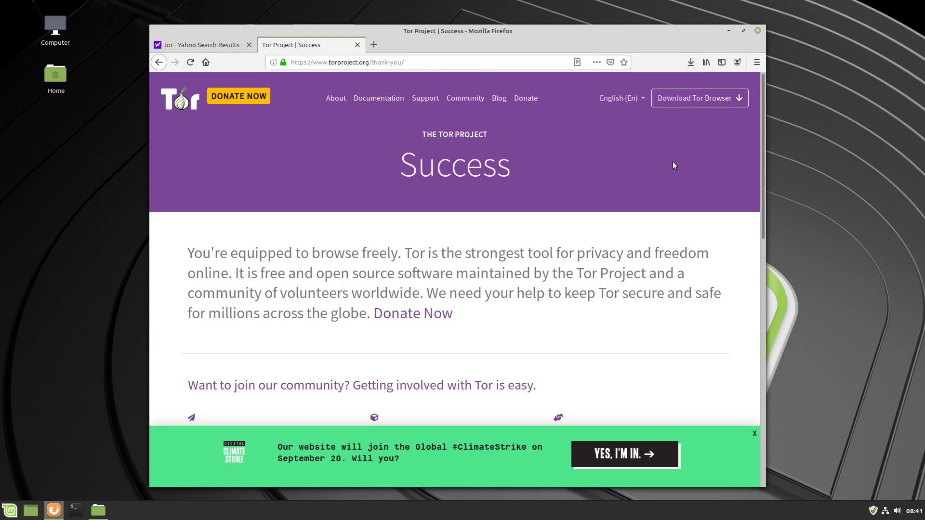
pyautogui.click(758, 30)
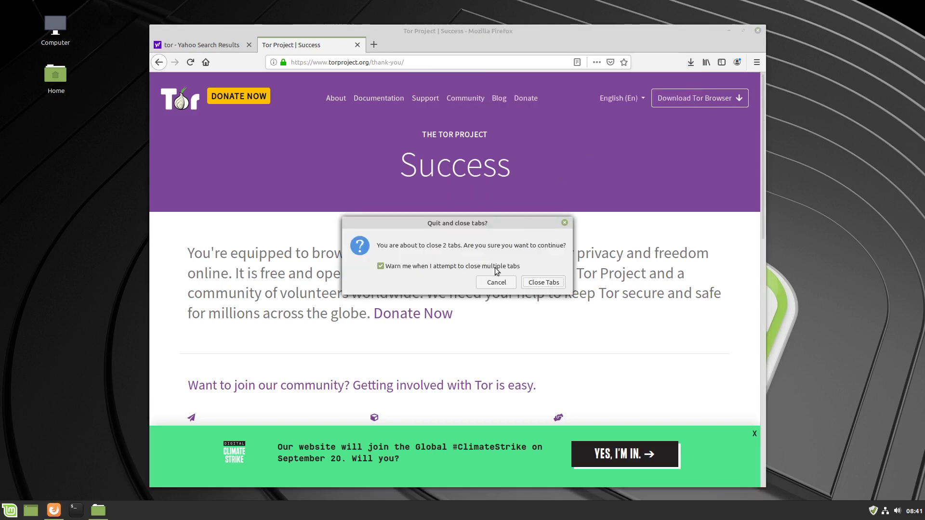
pyautogui.click(537, 283)
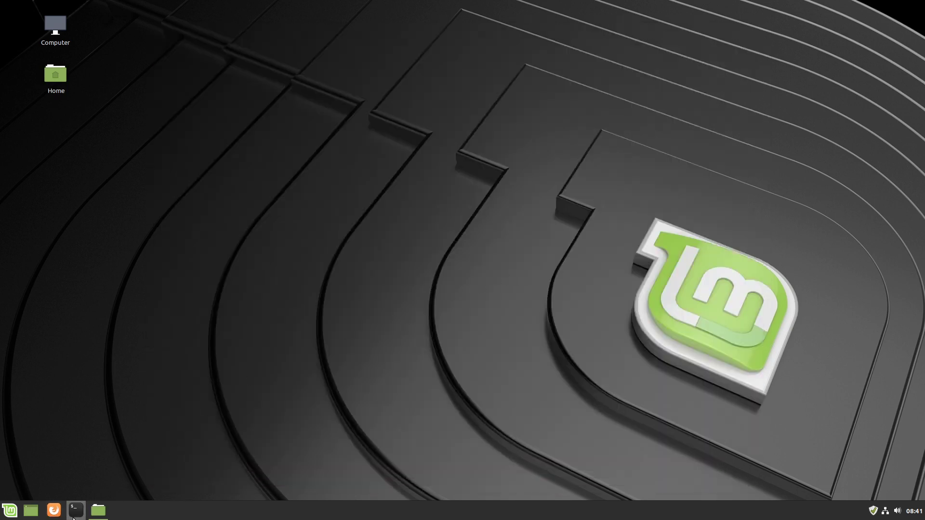
# Step: Open tor-browser-linux64-8.5.5_en-US.tar.xz from the Downloads folder in Archive Manager
pyautogui.click(97, 514)
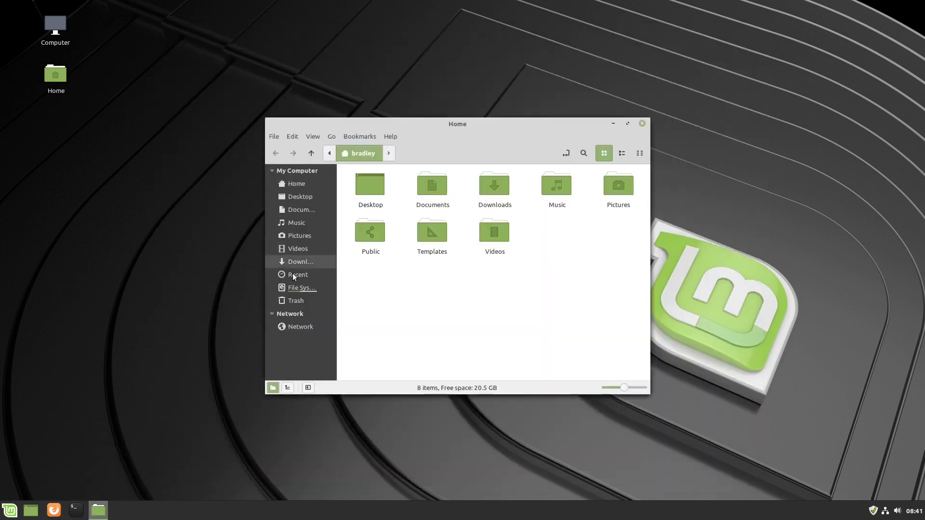
pyautogui.click(308, 262)
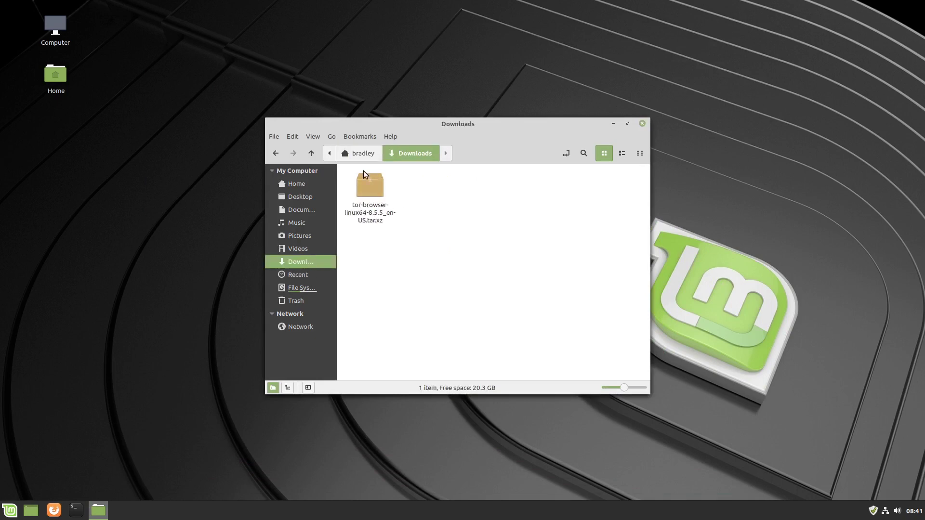
pyautogui.moveTo(472, 122); pyautogui.dragTo(739, 47)
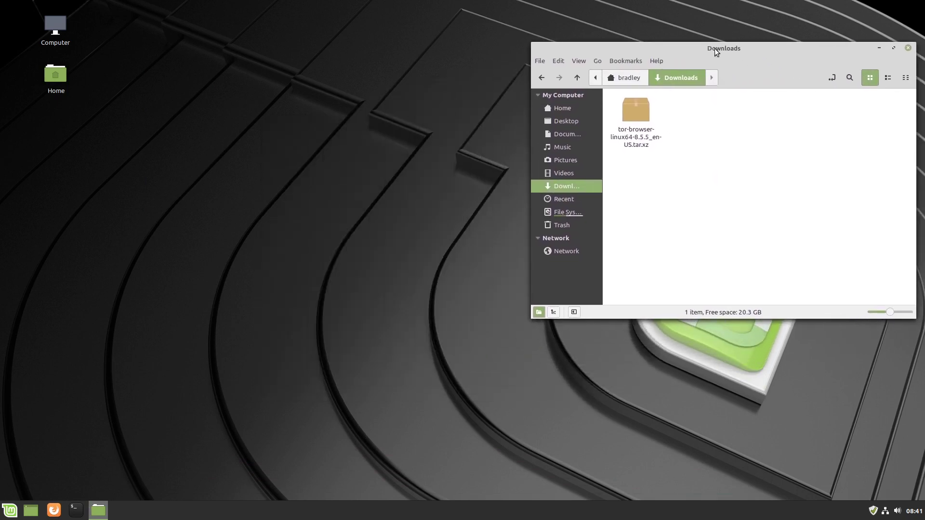
pyautogui.doubleClick(635, 111)
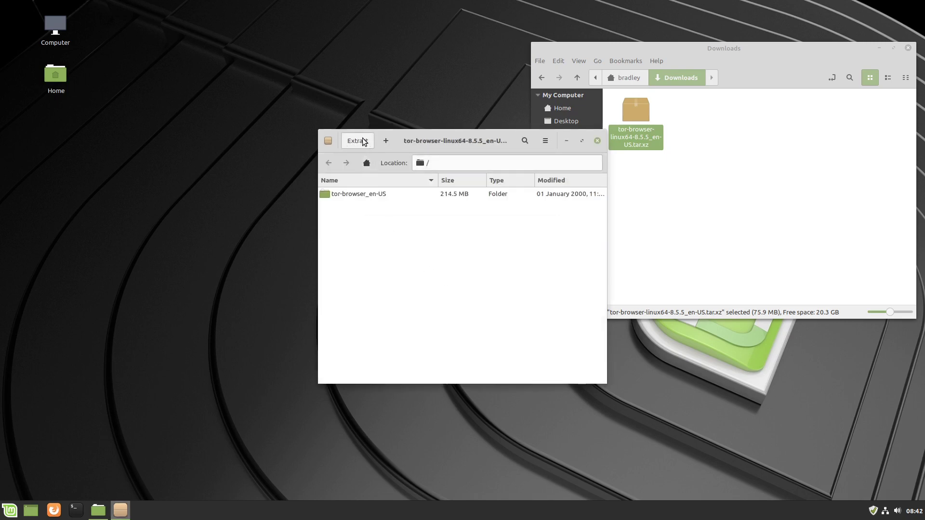
# Step: Extract the 214.5 MB tor-browser_en-US folder to Home and close Archive Manager
pyautogui.click(360, 141)
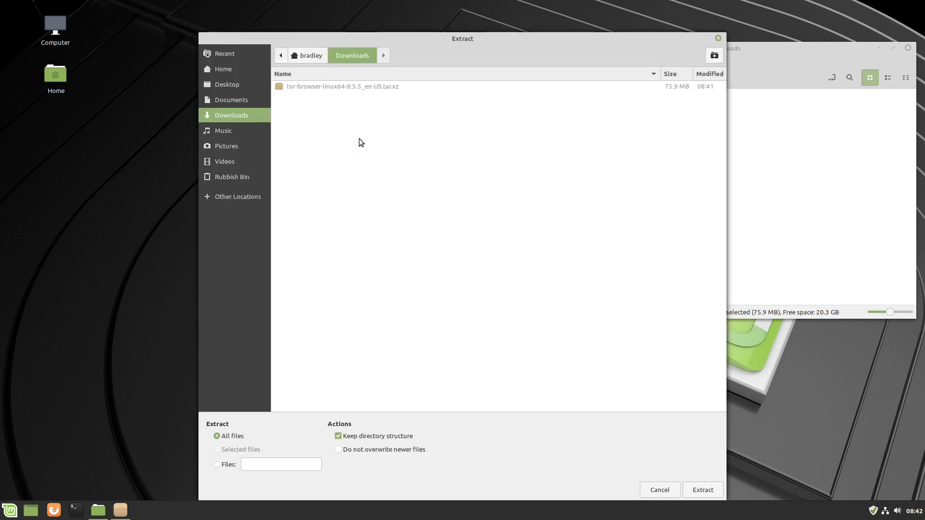
pyautogui.click(219, 68)
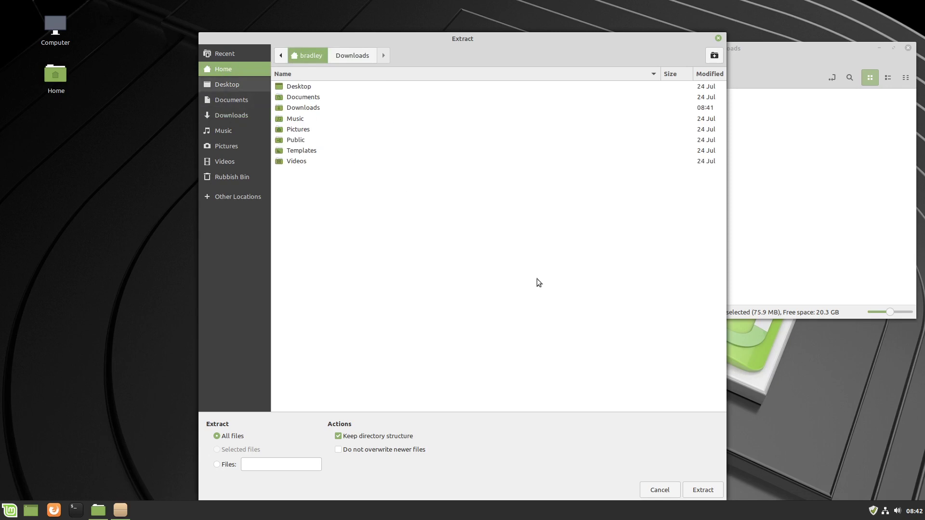
pyautogui.click(716, 486)
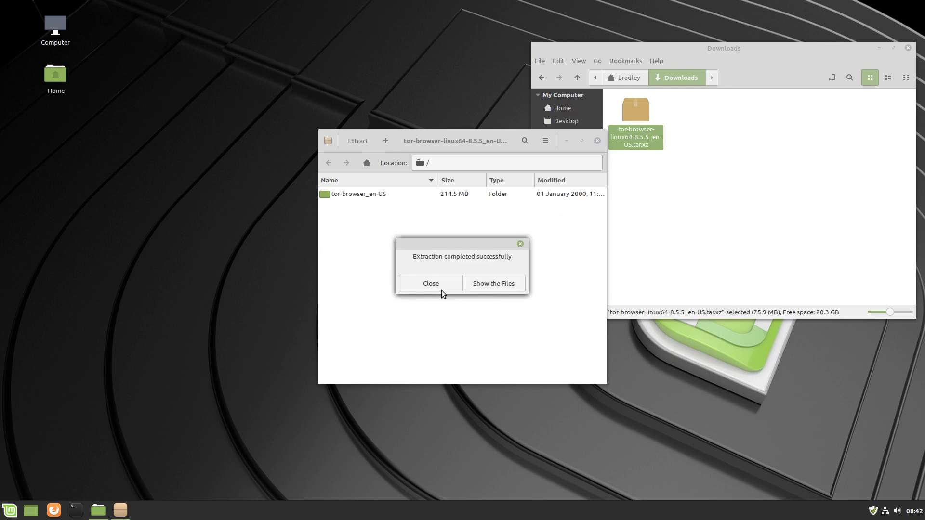
pyautogui.click(441, 279)
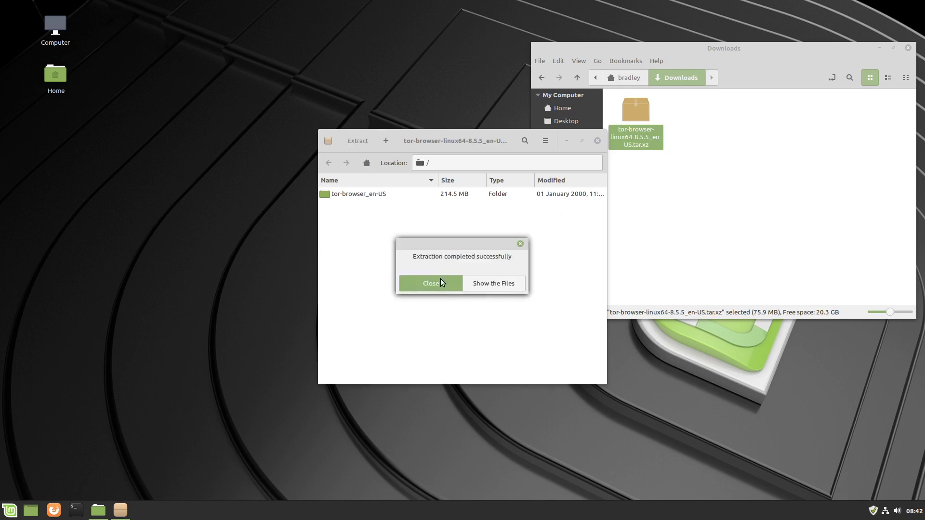
pyautogui.click(596, 142)
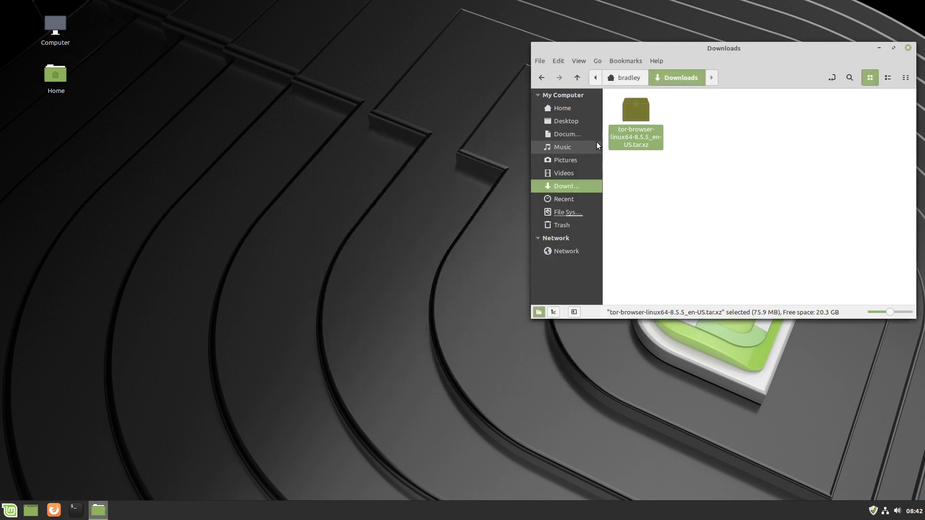
# Step: Open Home > tor-browser_en-US and run the Tor Browser Setup launcher
pyautogui.click(572, 109)
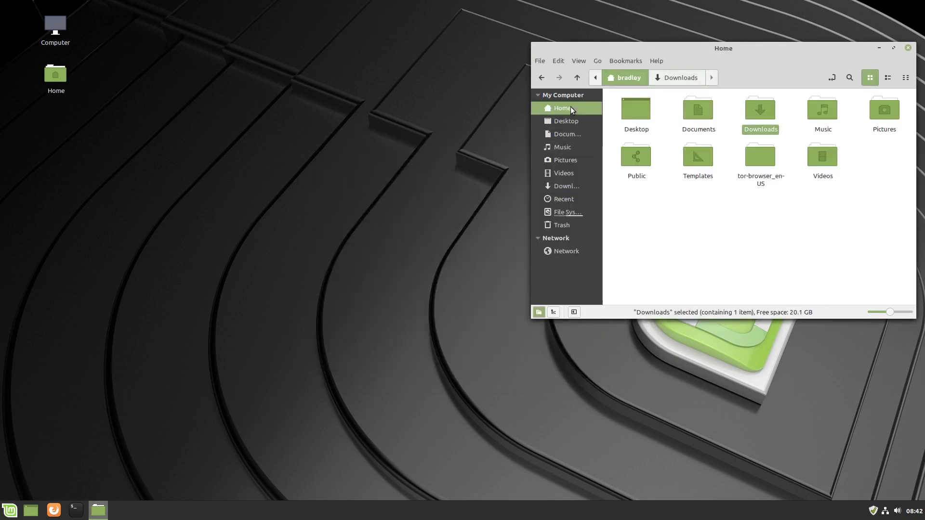
pyautogui.doubleClick(757, 158)
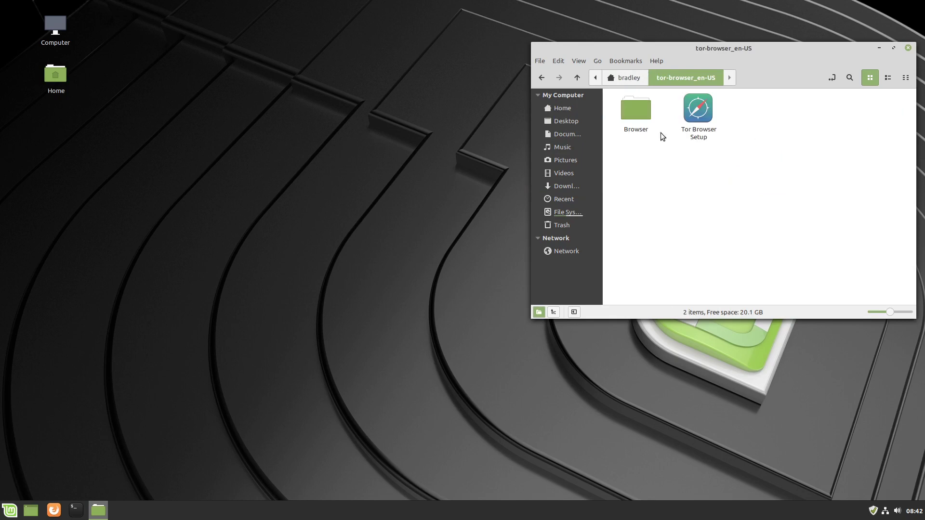
pyautogui.doubleClick(696, 110)
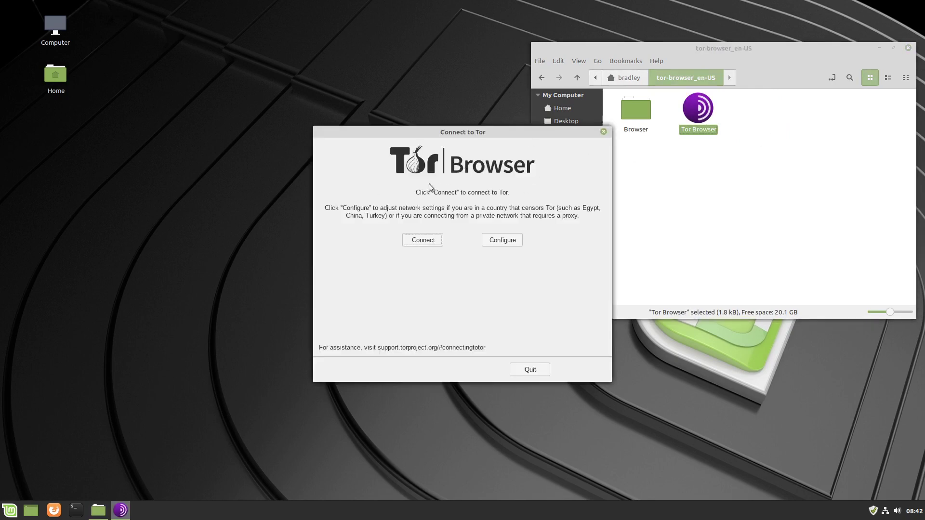
# Step: Connect to the Tor network, then close the Tor Browser window once it opens
pyautogui.click(431, 242)
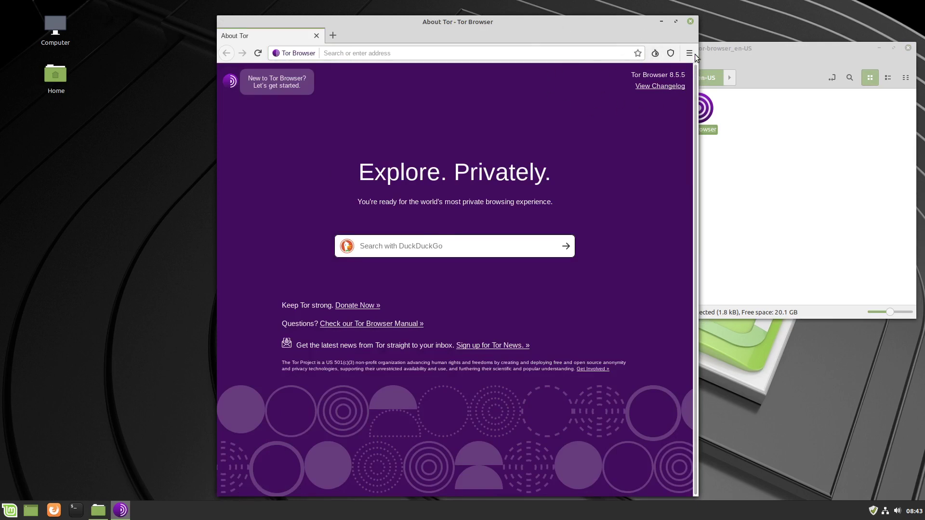
pyautogui.moveTo(608, 21); pyautogui.dragTo(592, 11)
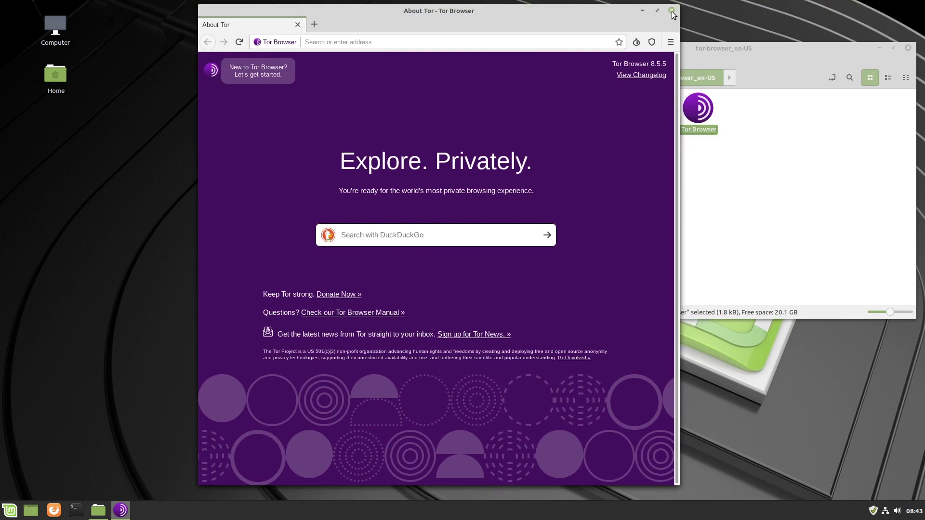
pyautogui.click(672, 10)
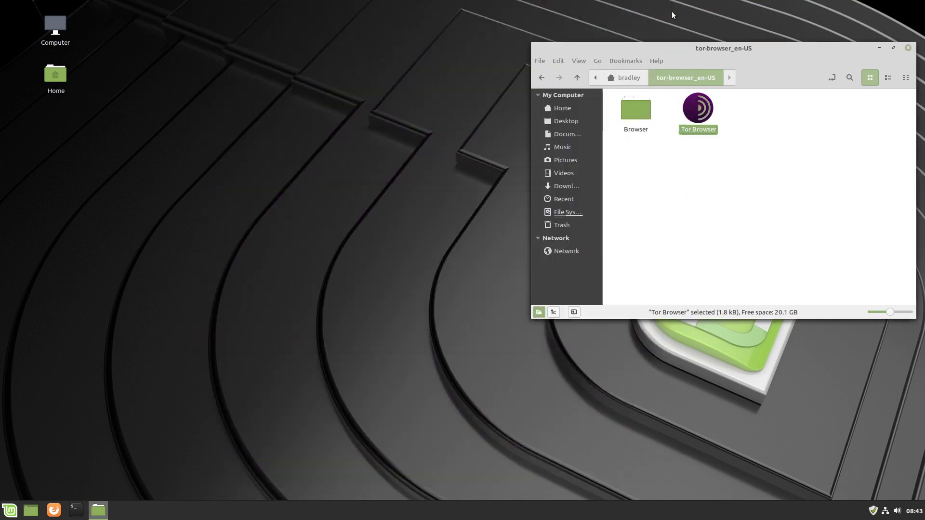
# Step: Open the Menu applet's settings and launch the menu editor from its Menu tab
pyautogui.rightClick(6, 514)
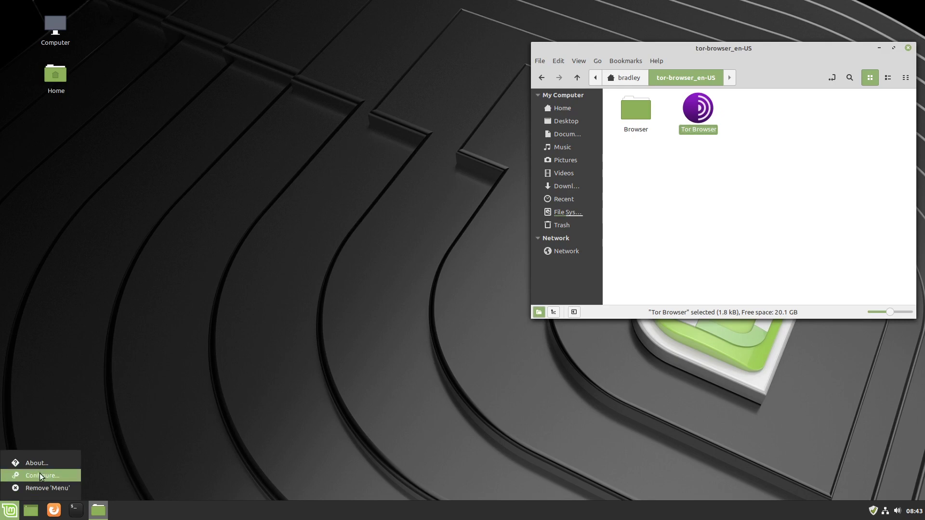
pyautogui.click(39, 476)
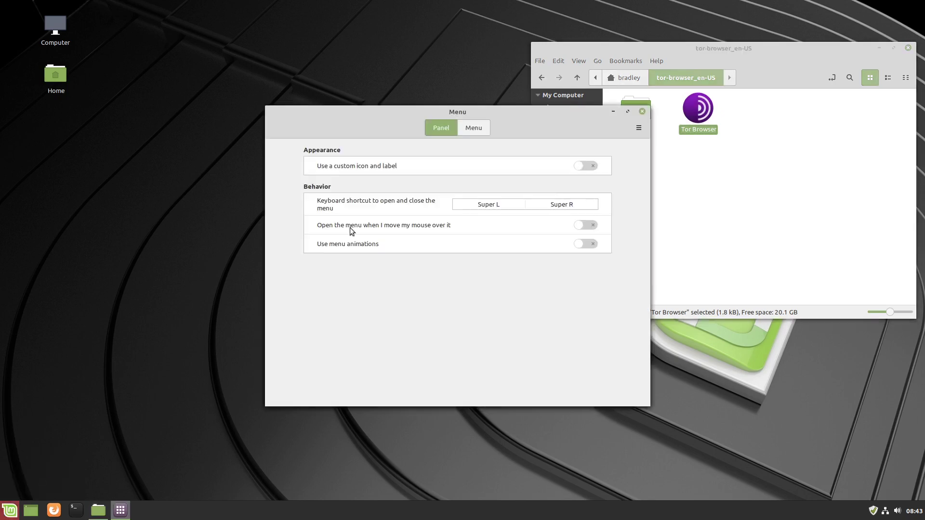
pyautogui.moveTo(539, 121); pyautogui.dragTo(391, 96)
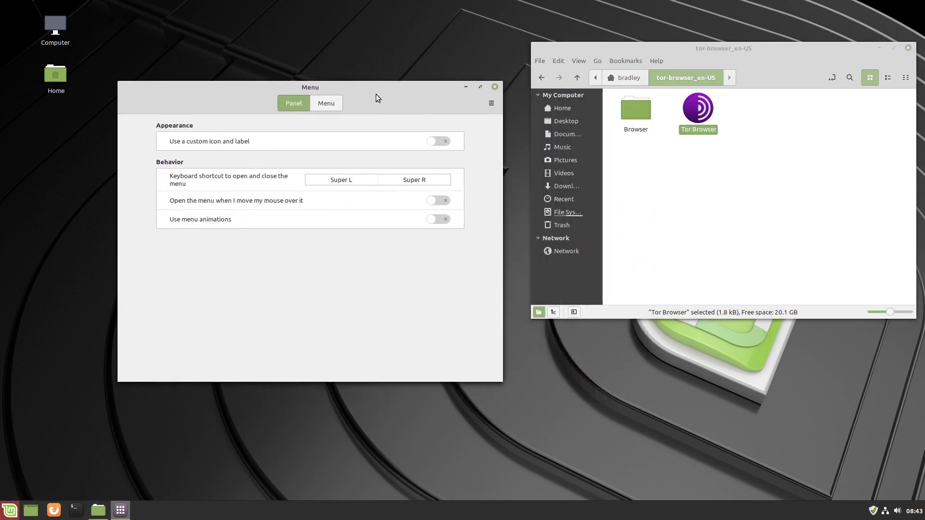
pyautogui.click(326, 103)
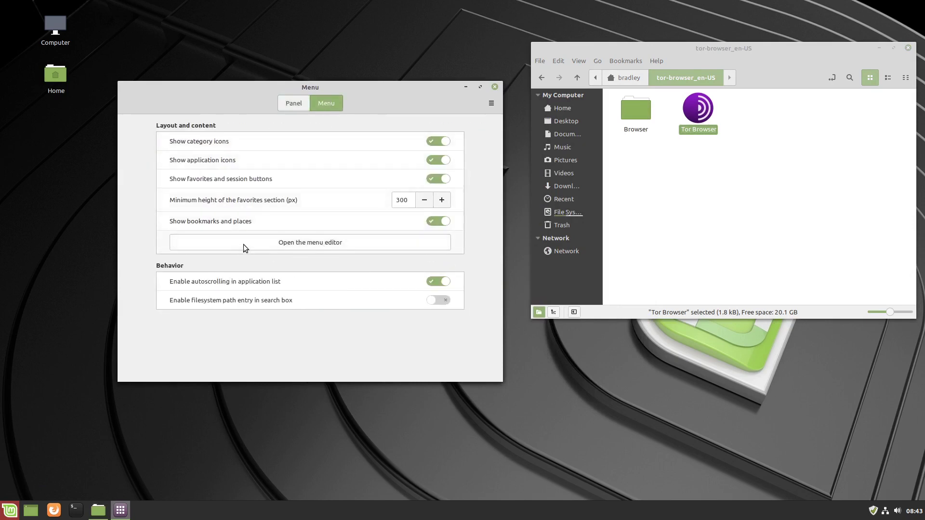
pyautogui.click(366, 243)
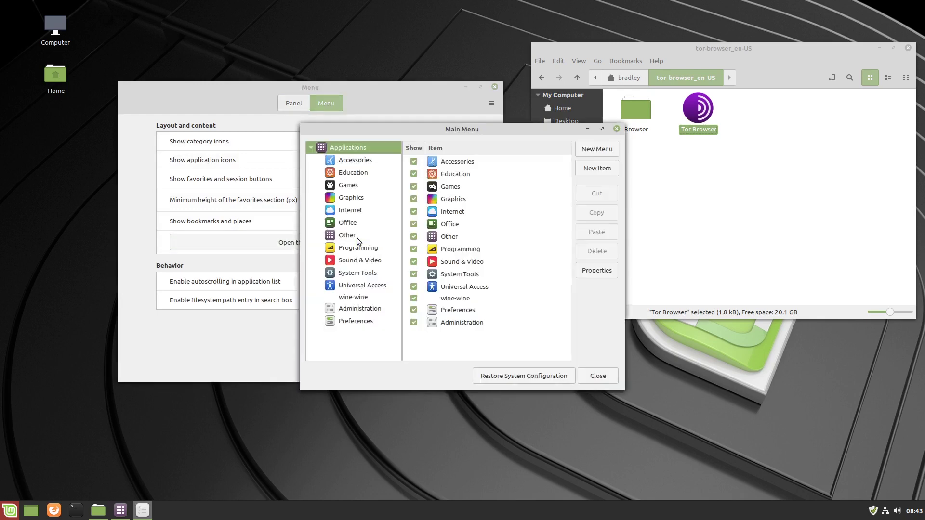
# Step: Add a new launcher to the Internet category and name it 'Tor Browser'
pyautogui.click(346, 211)
pyautogui.click(501, 236)
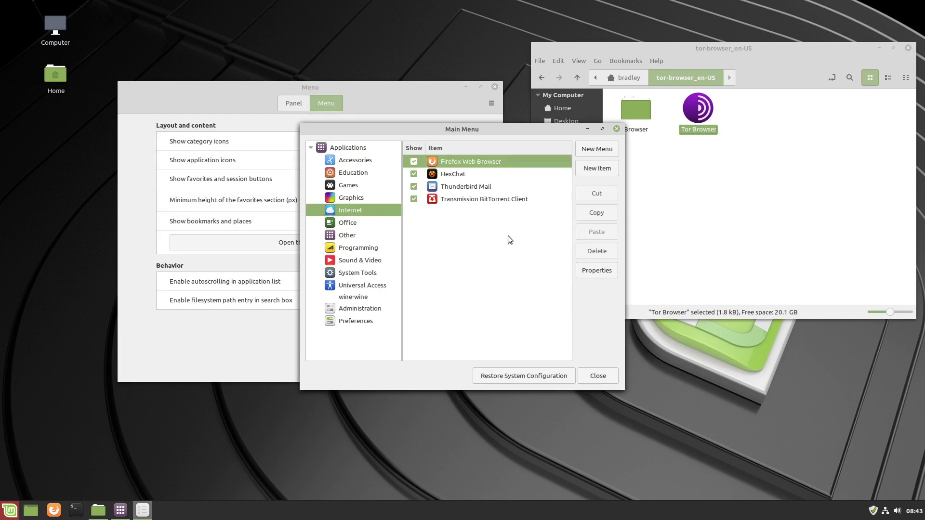
pyautogui.click(607, 169)
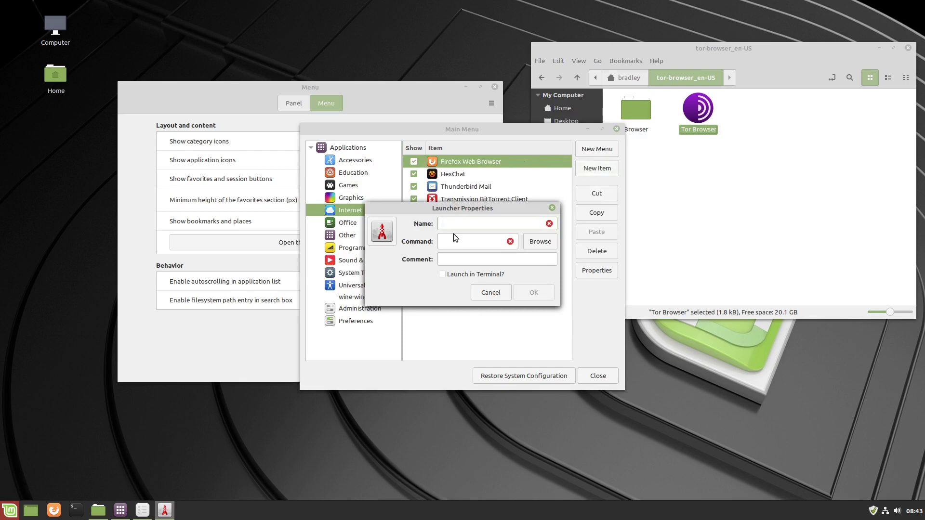
pyautogui.write('Tor Browser')
# Step: Open the Tor Browser file's Properties and set it beside the new launcher form
pyautogui.rightClick(700, 109)
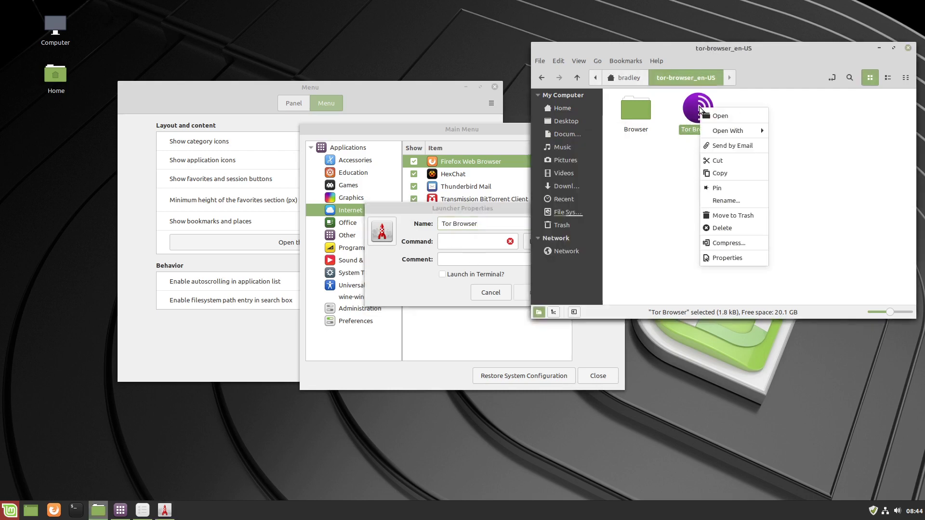
pyautogui.click(736, 258)
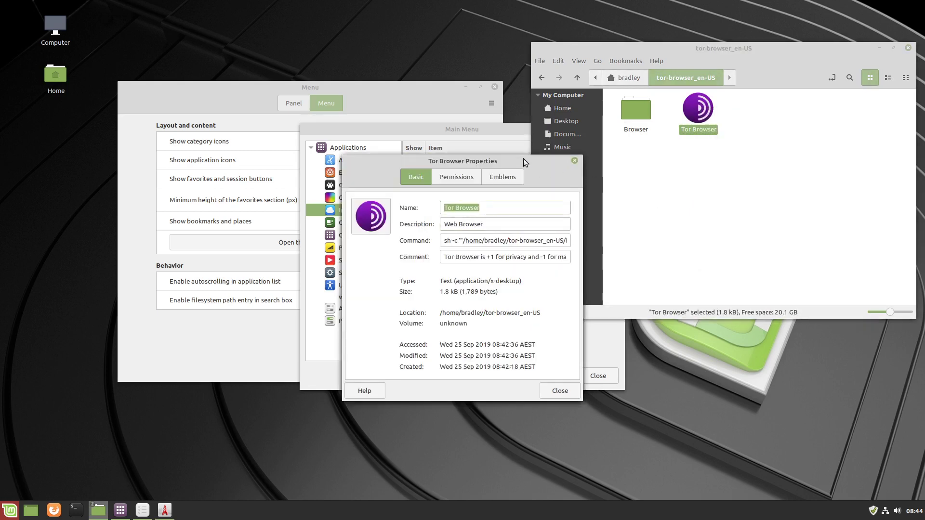
pyautogui.moveTo(525, 161); pyautogui.dragTo(831, 176)
pyautogui.click(878, 48)
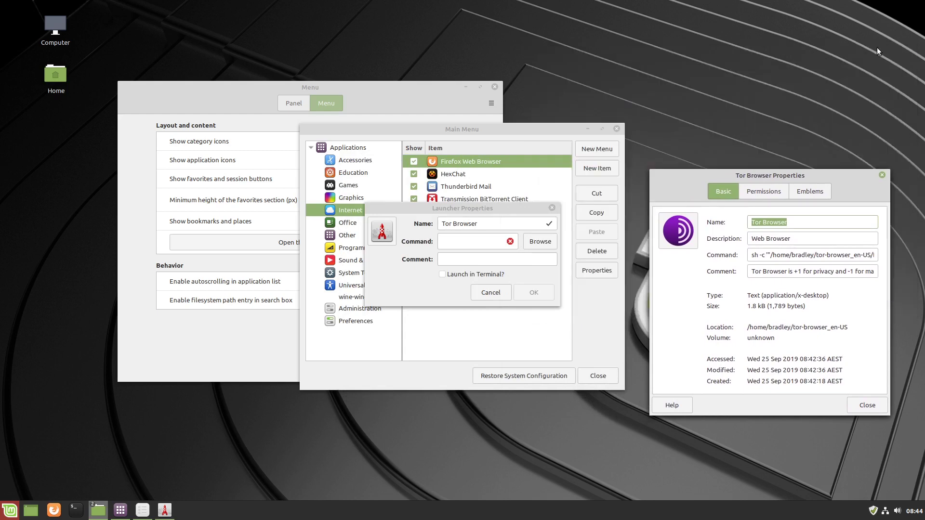
# Step: Copy the start-tor-browser --detach command and the Tor comment into the new launcher's fields
pyautogui.tripleClick(777, 254)
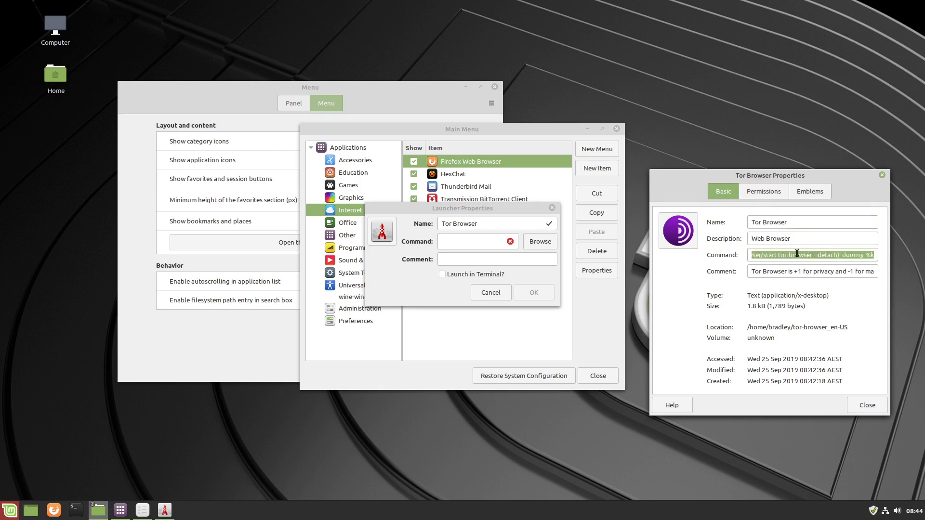
pyautogui.click(459, 240)
pyautogui.hotkey('ctrl', 'v')
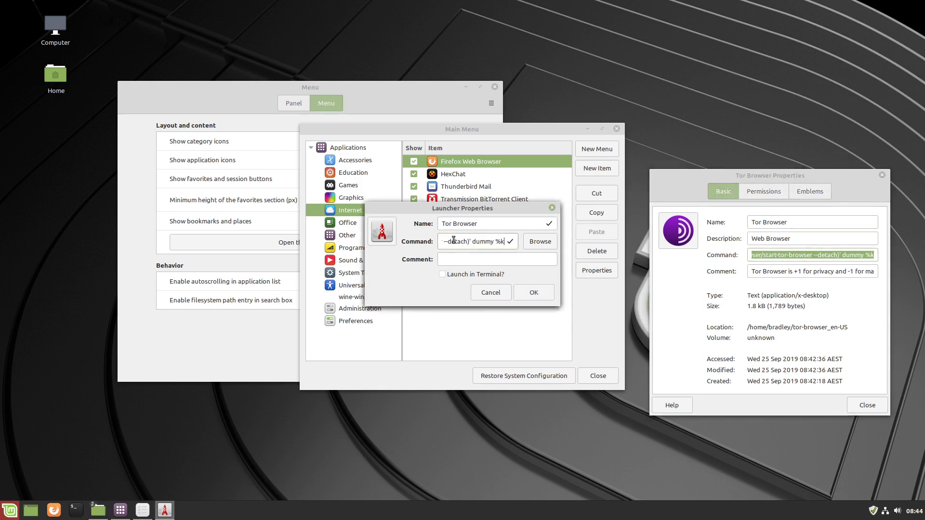
pyautogui.tripleClick(766, 270)
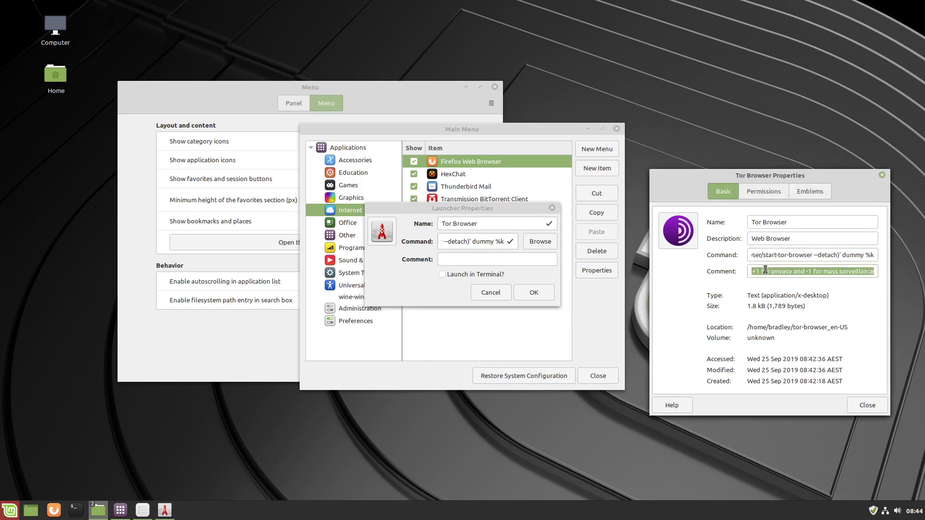
pyautogui.middleClick(465, 259)
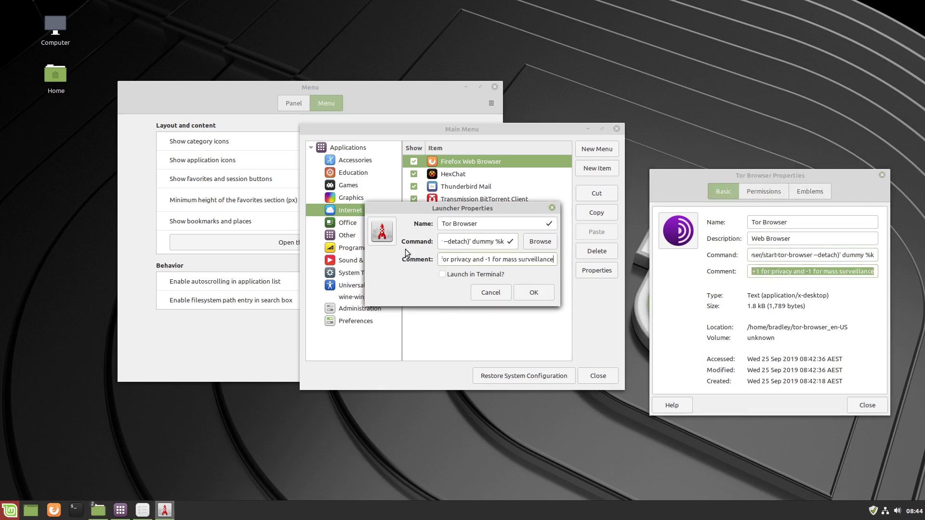
# Step: Open the launcher's icon chooser and browse the disk for an image file
pyautogui.click(382, 231)
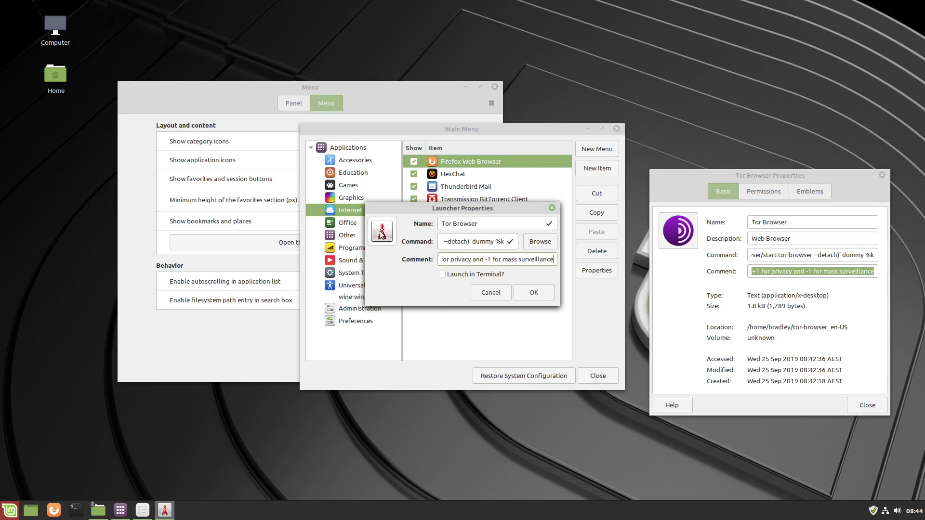
pyautogui.click(382, 232)
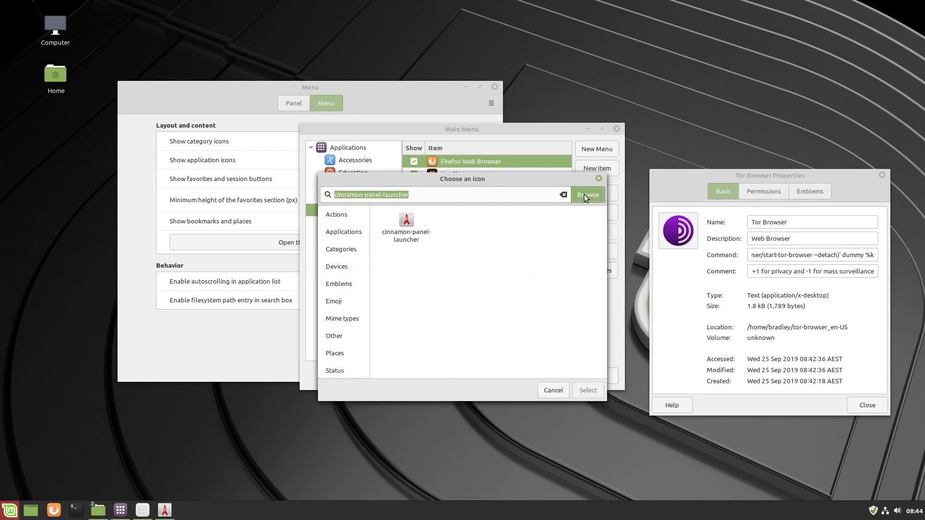
pyautogui.click(584, 194)
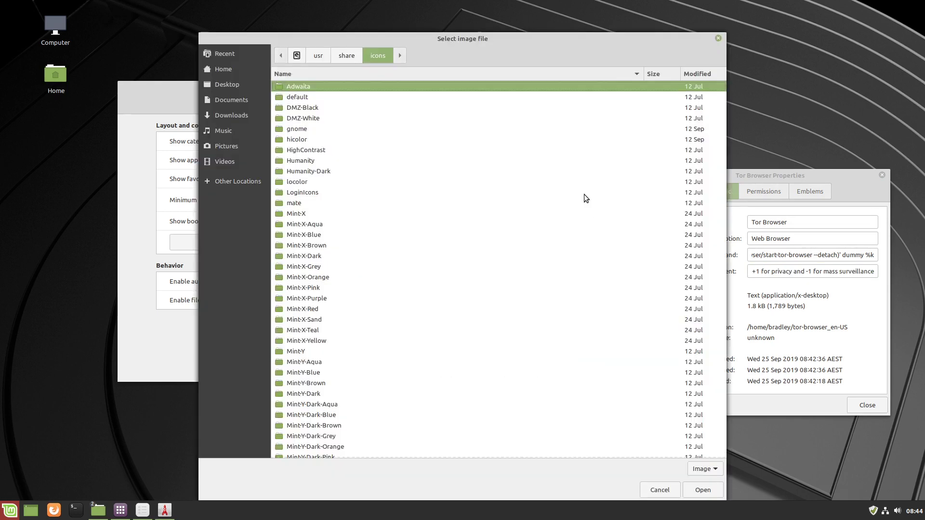
# Step: Go to tor-browser_en-US/Browser/browser/chrome/icons/default in the home folder and choose default128.png
pyautogui.click(226, 69)
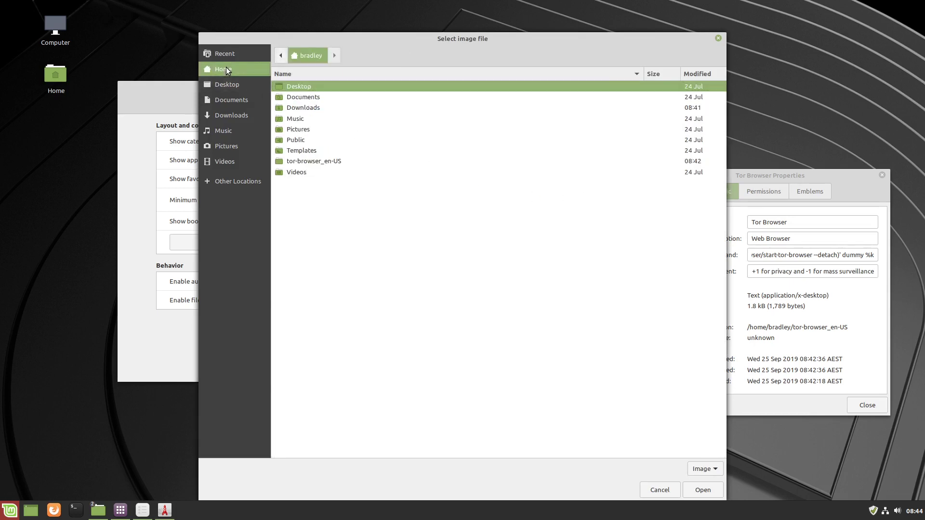
pyautogui.click(302, 161)
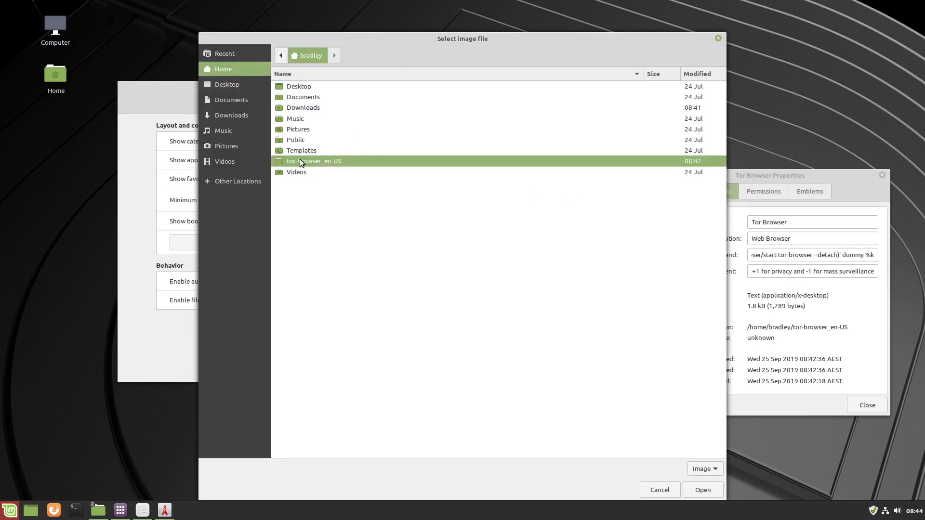
pyautogui.doubleClick(341, 160)
pyautogui.doubleClick(301, 85)
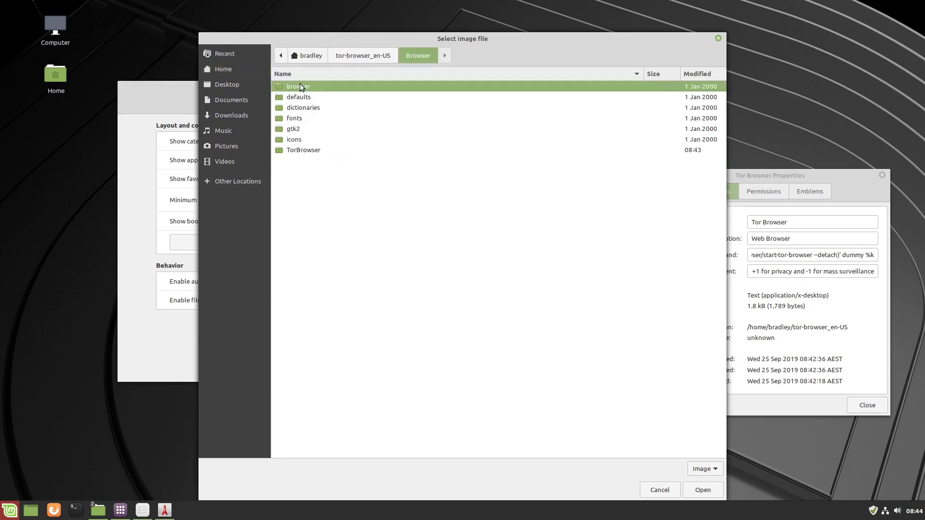
pyautogui.doubleClick(316, 86)
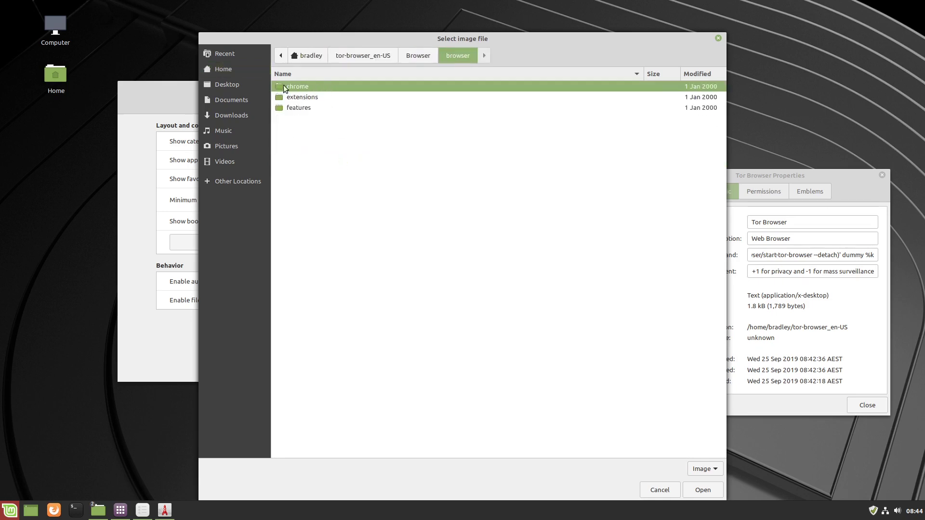
pyautogui.doubleClick(330, 85)
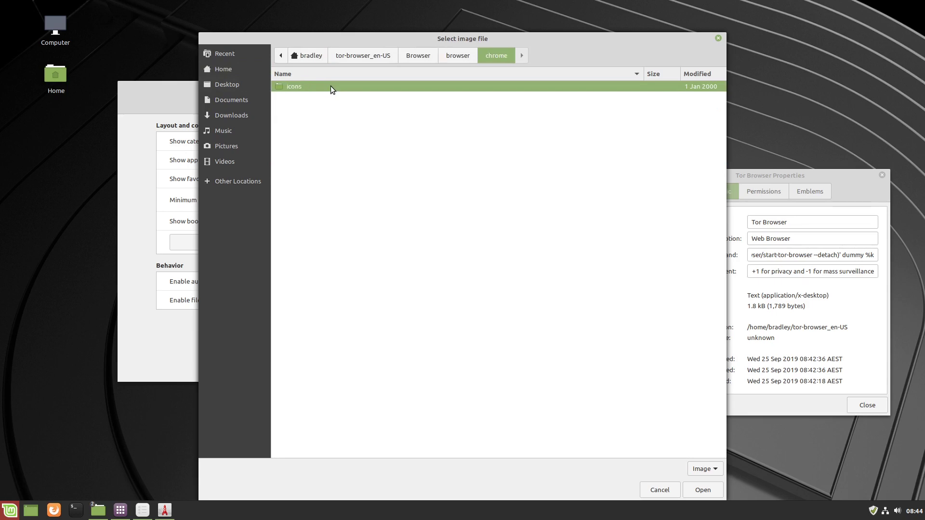
pyautogui.doubleClick(293, 85)
pyautogui.doubleClick(293, 86)
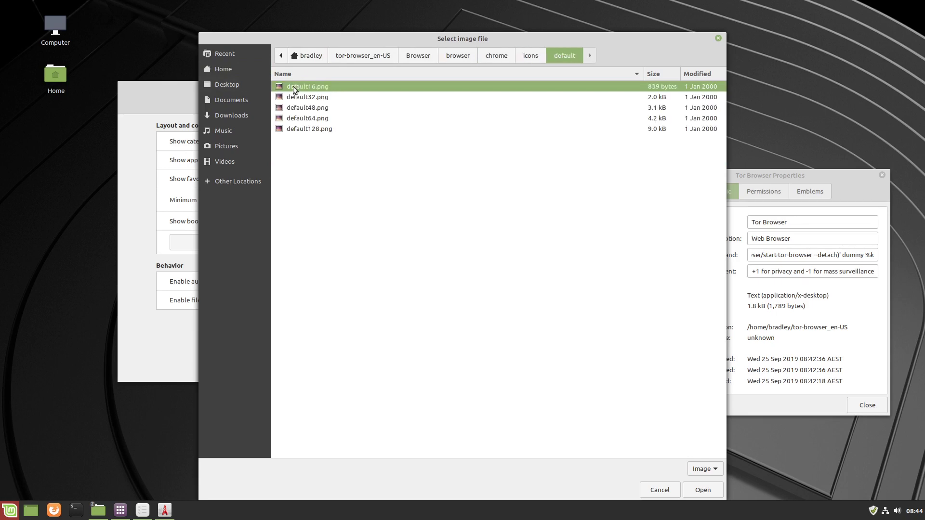
pyautogui.click(299, 129)
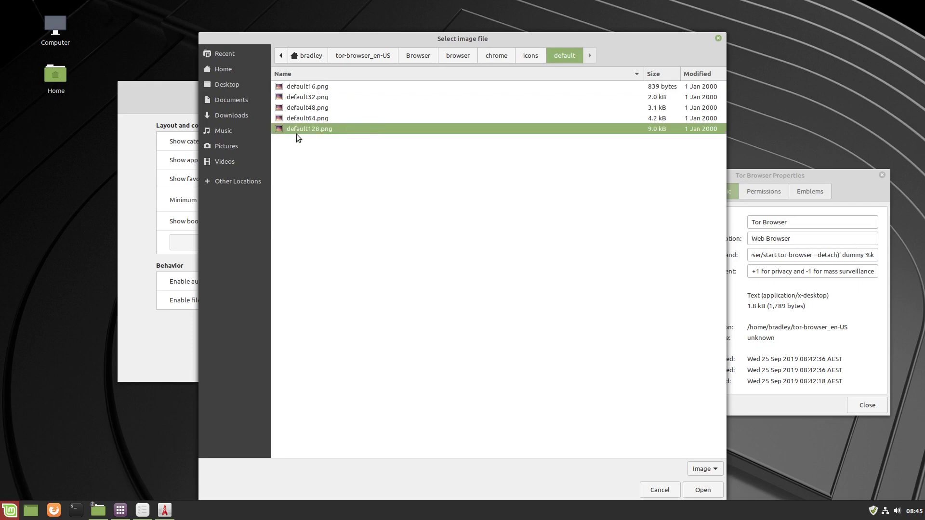
# Step: Apply default128.png as the launcher icon and save the Tor Browser launcher
pyautogui.click(707, 490)
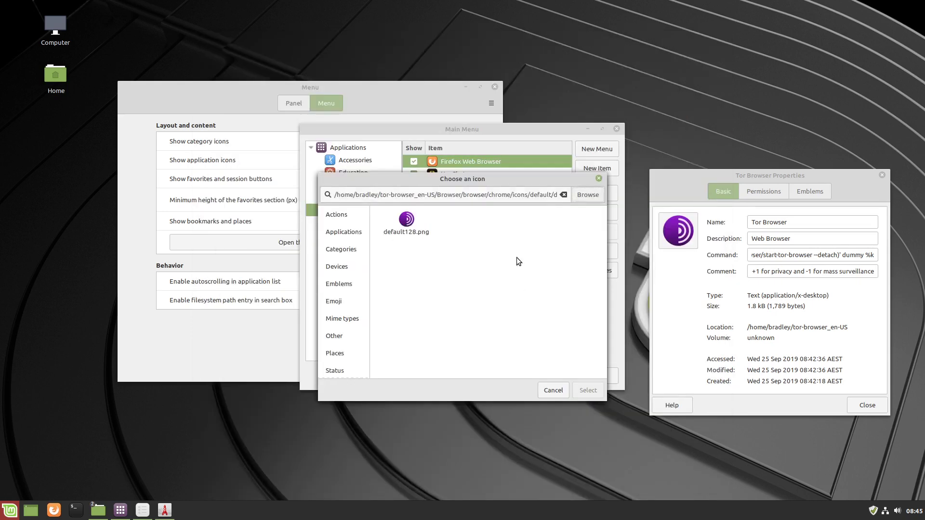
pyautogui.click(406, 222)
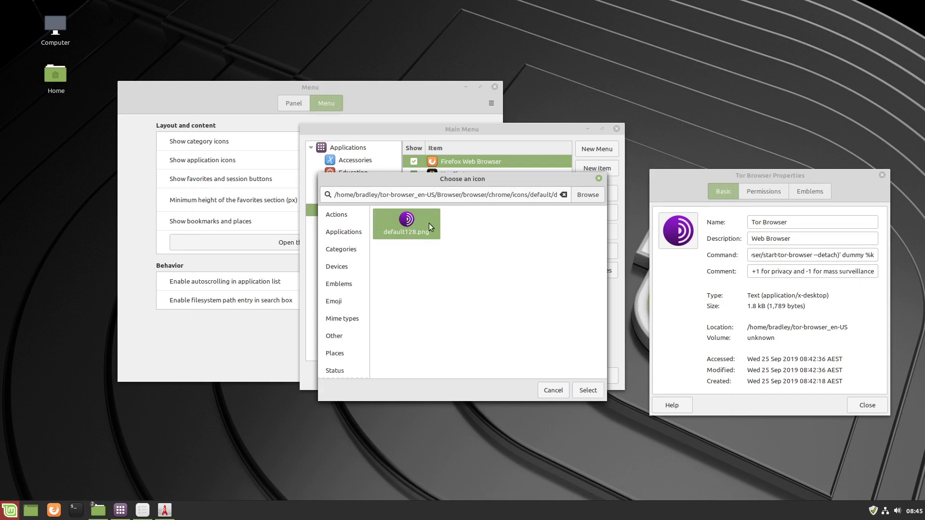
pyautogui.click(589, 390)
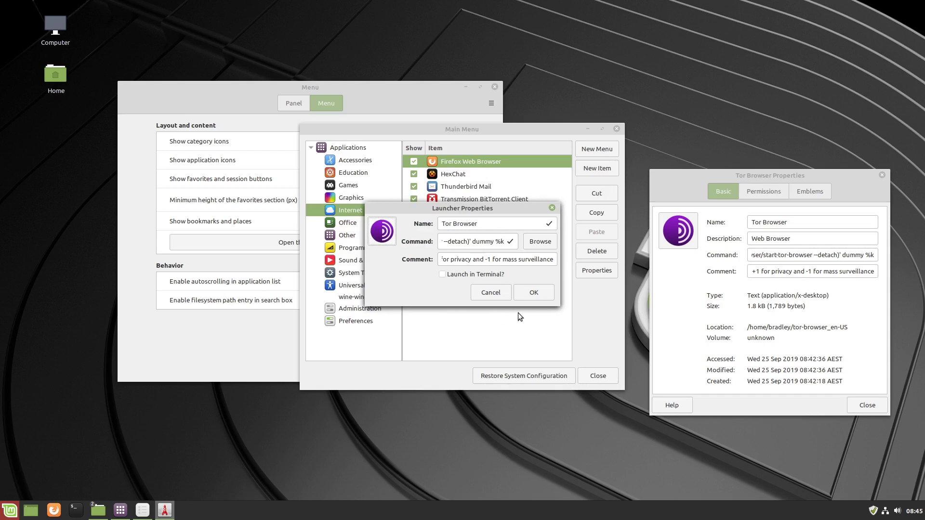
pyautogui.click(543, 291)
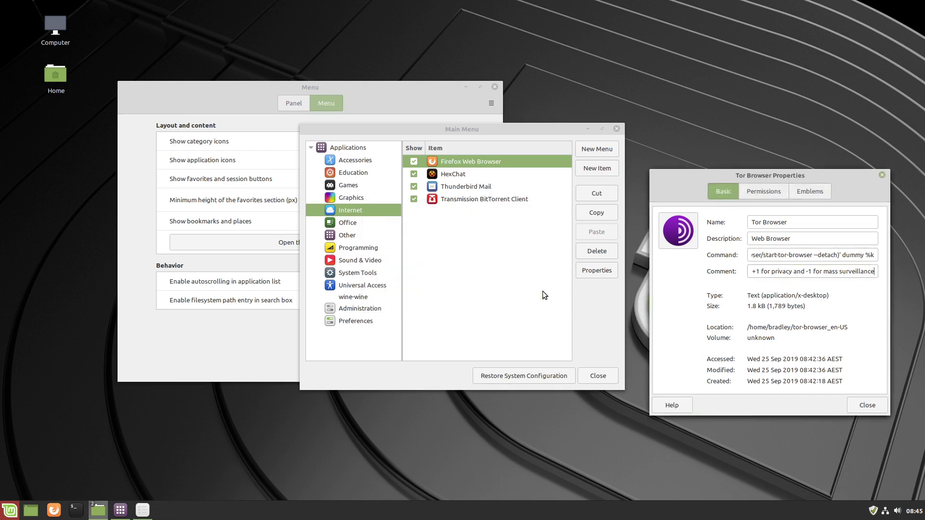
# Step: Close the menu editor, the Tor Browser properties and the Menu settings windows
pyautogui.click(605, 378)
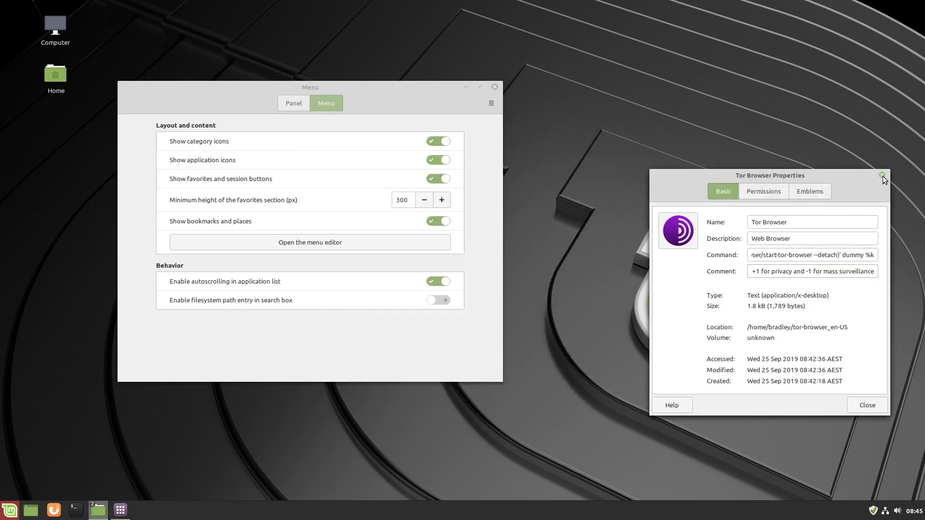
pyautogui.click(883, 176)
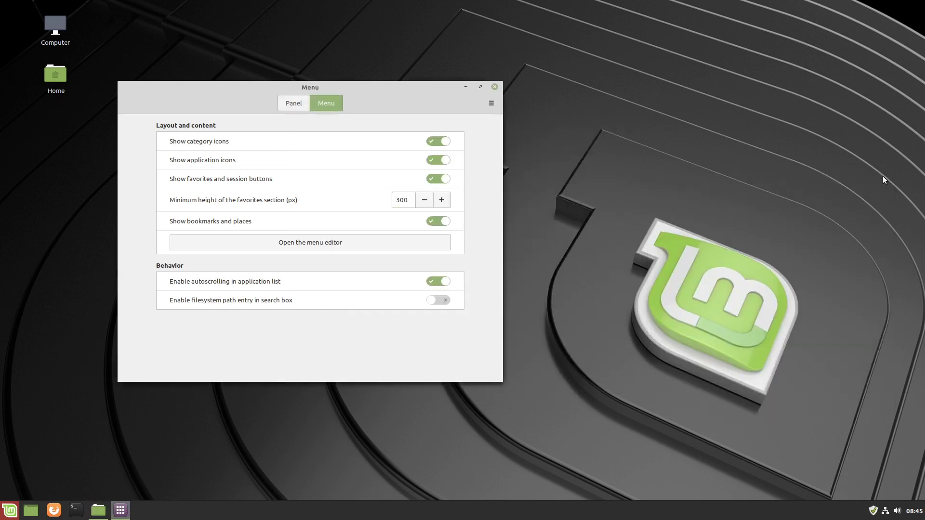
pyautogui.click(495, 87)
# Step: Launch Tor Browser from the Internet category of the Mint menu
pyautogui.click(8, 514)
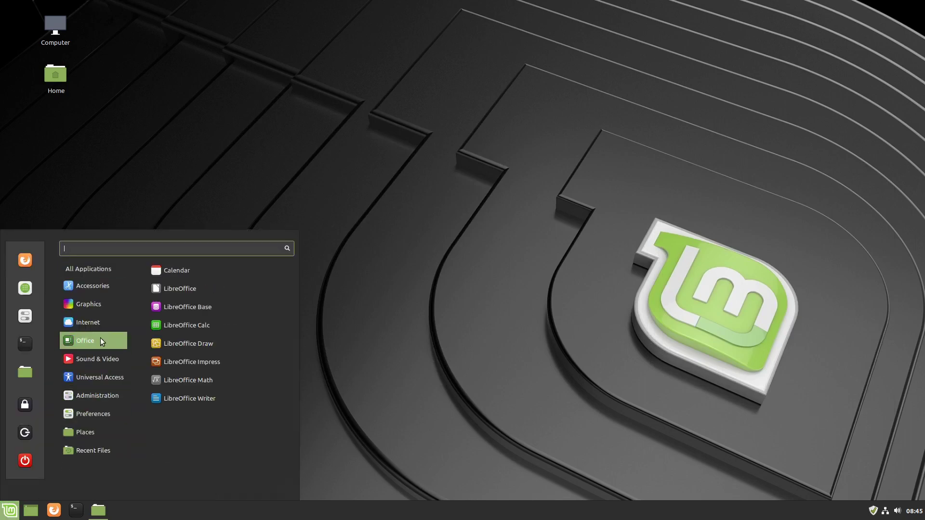
pyautogui.moveTo(103, 320)
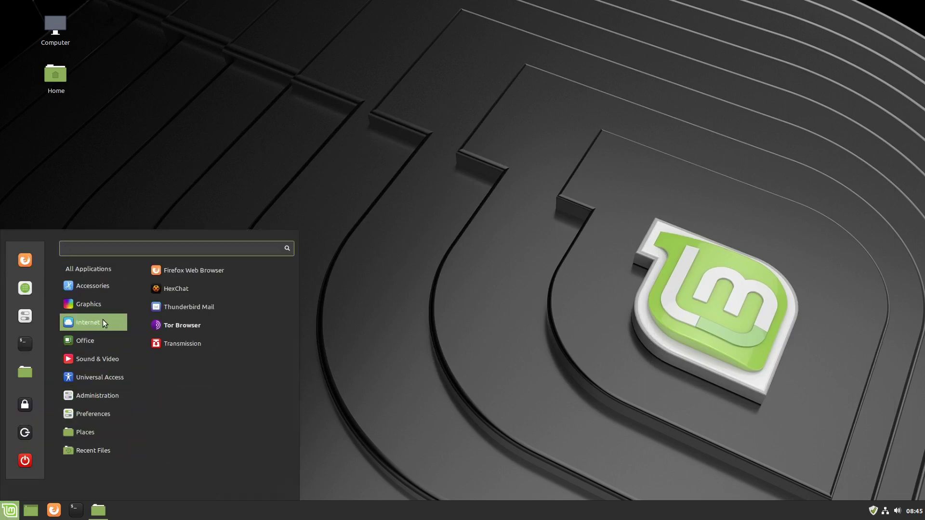
pyautogui.click(218, 325)
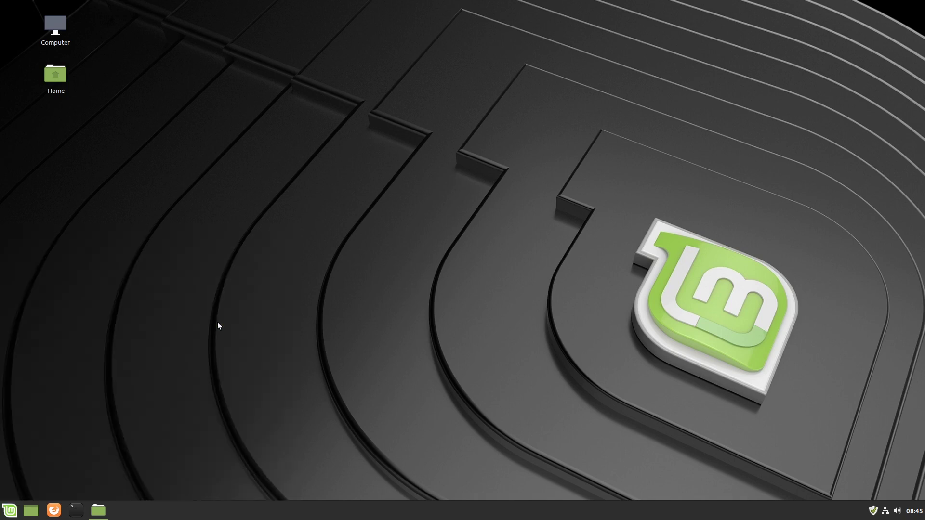